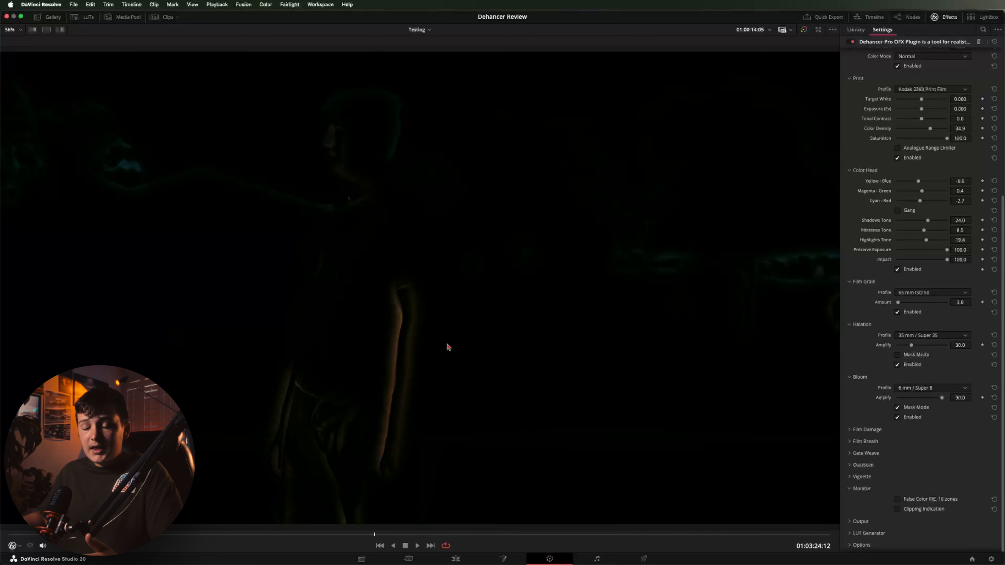
Turn off Bloom Mask Mode, choose the 35 mm / Super 35 bloom profile, and set Amplify to 25
left_click(897, 408)
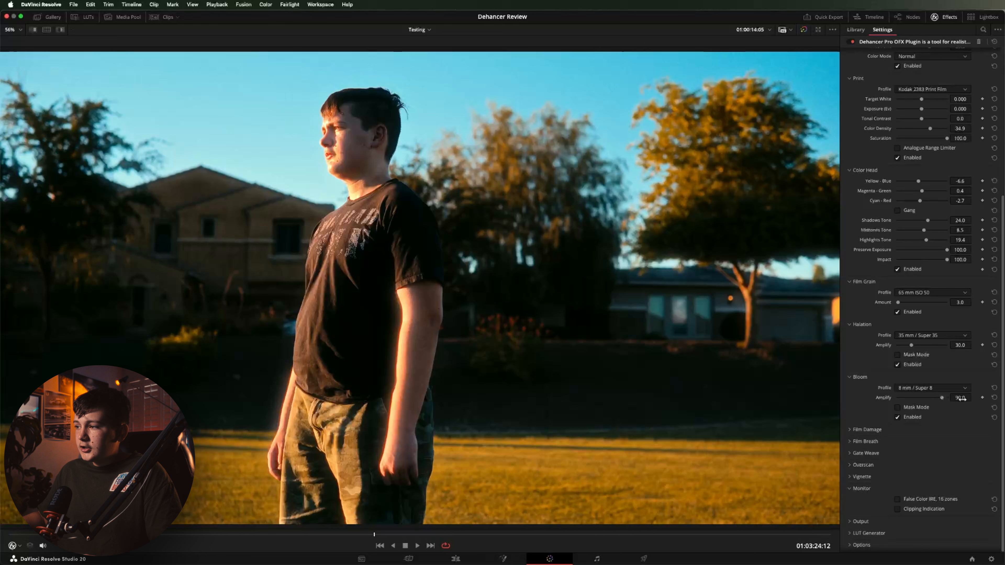
left_click(947, 388)
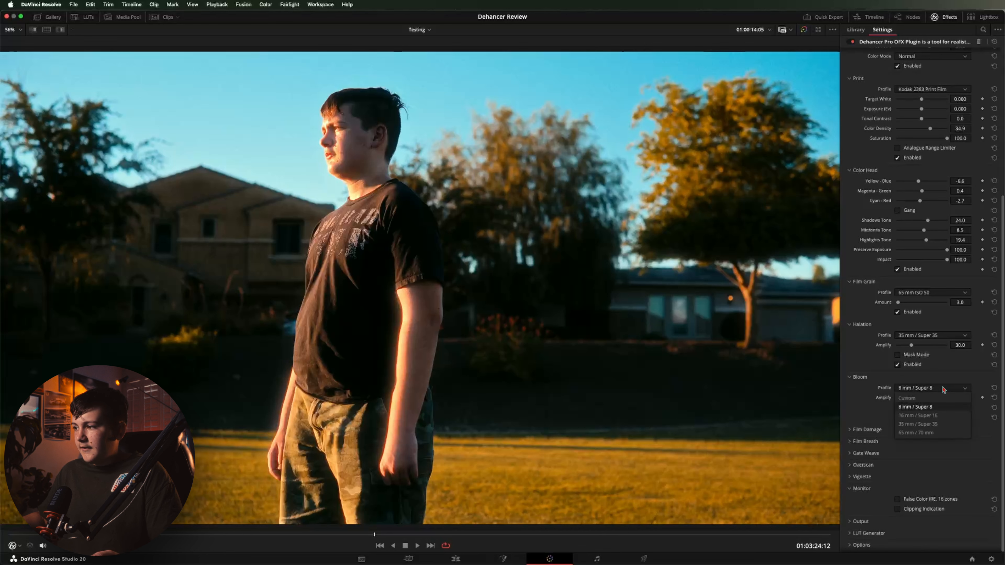
left_click(918, 424)
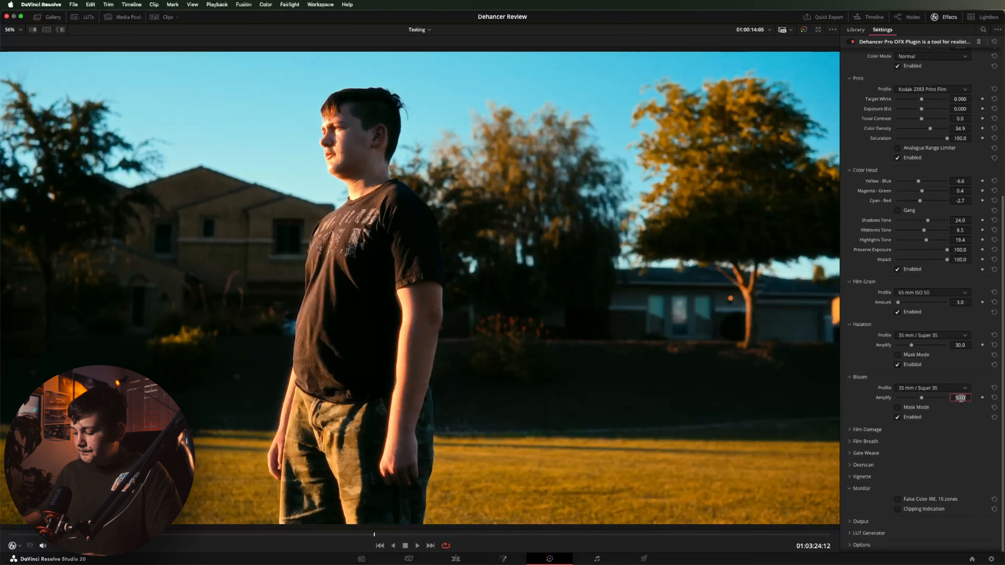
key("BackSpace")
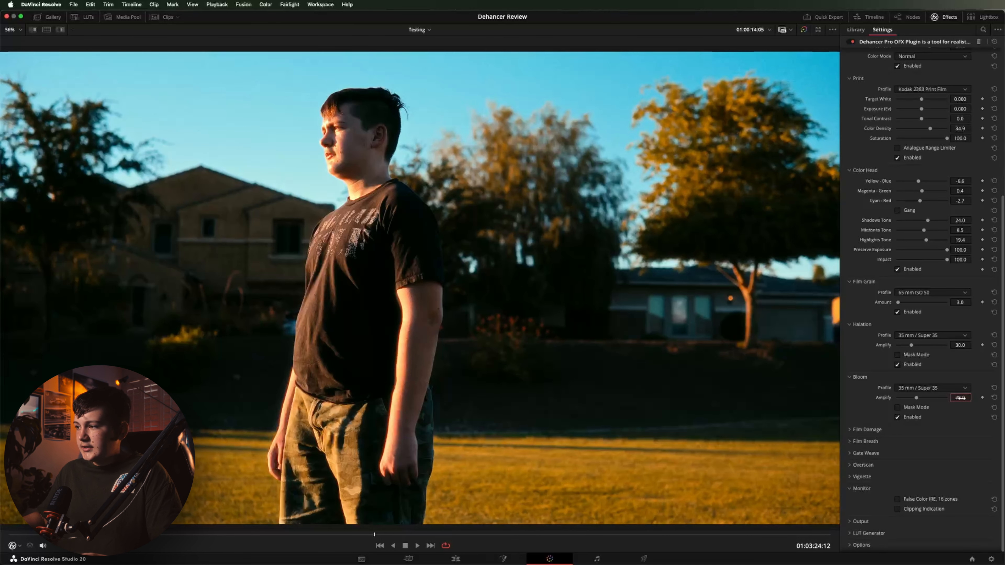
key("BackSpace")
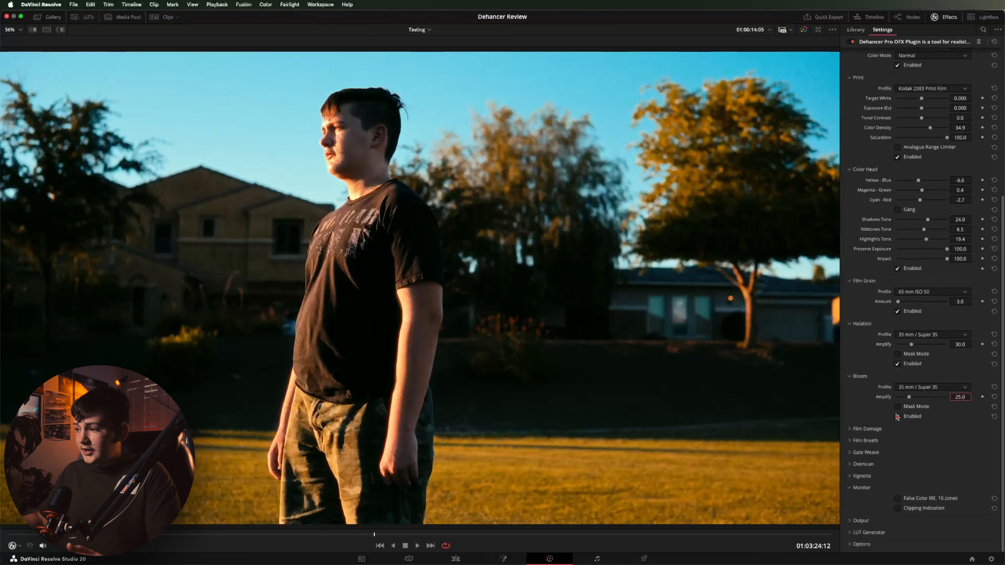
Enable the vignette, set its Size to 96.1, and nudge its centre slightly right
left_click(850, 476)
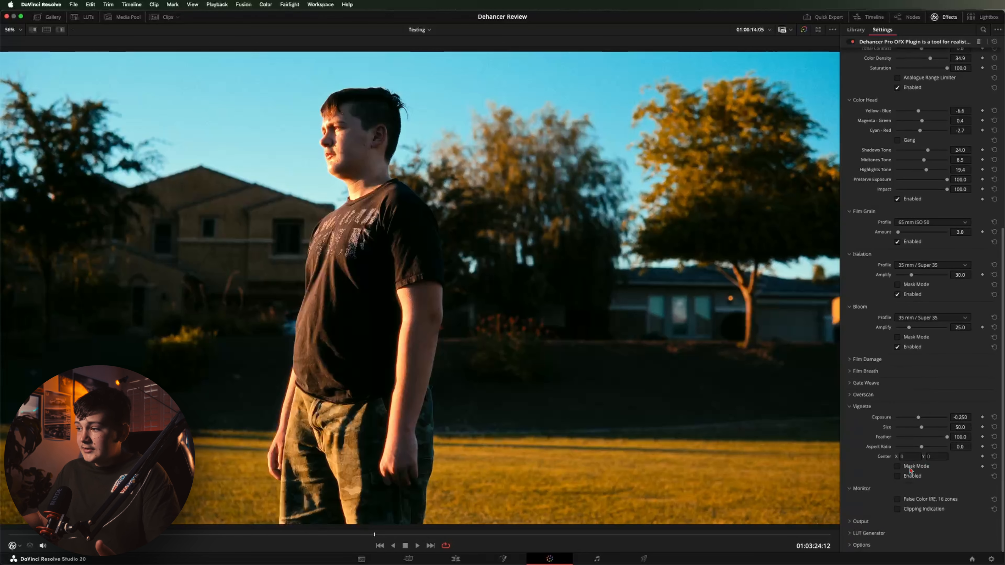
left_click(897, 476)
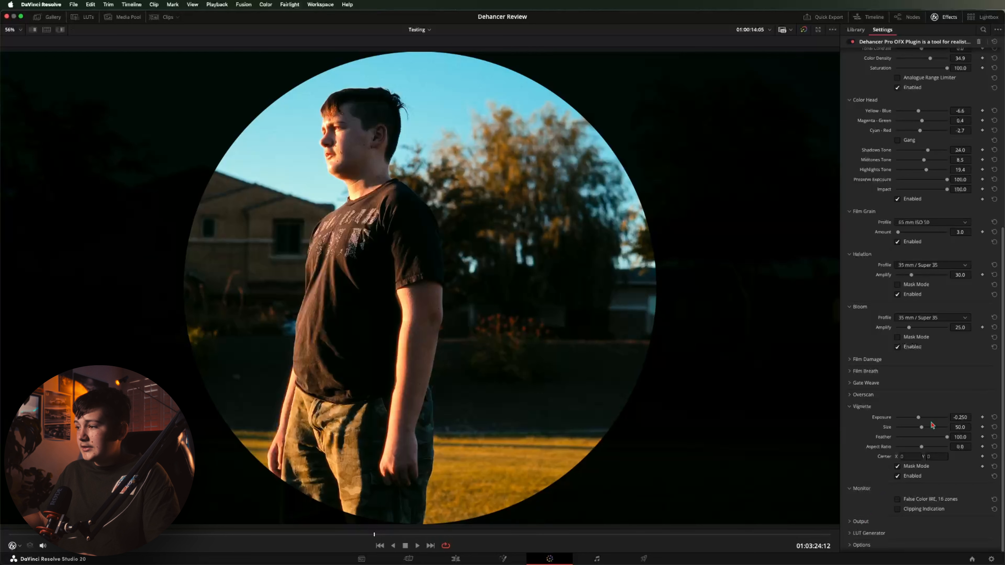
left_click_drag(923, 430, 939, 428)
left_click_drag(522, 331, 396, 290)
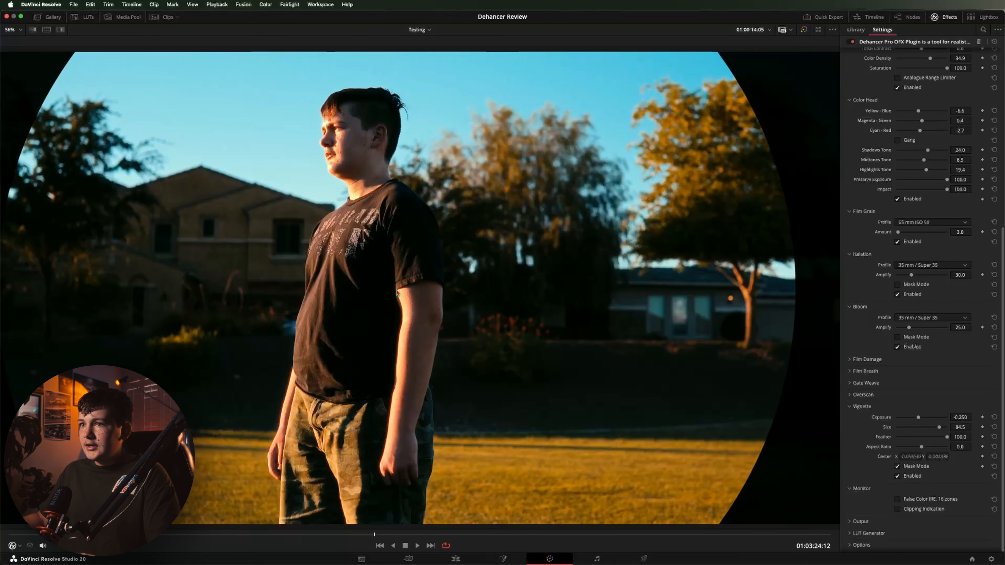
left_click_drag(939, 428, 957, 428)
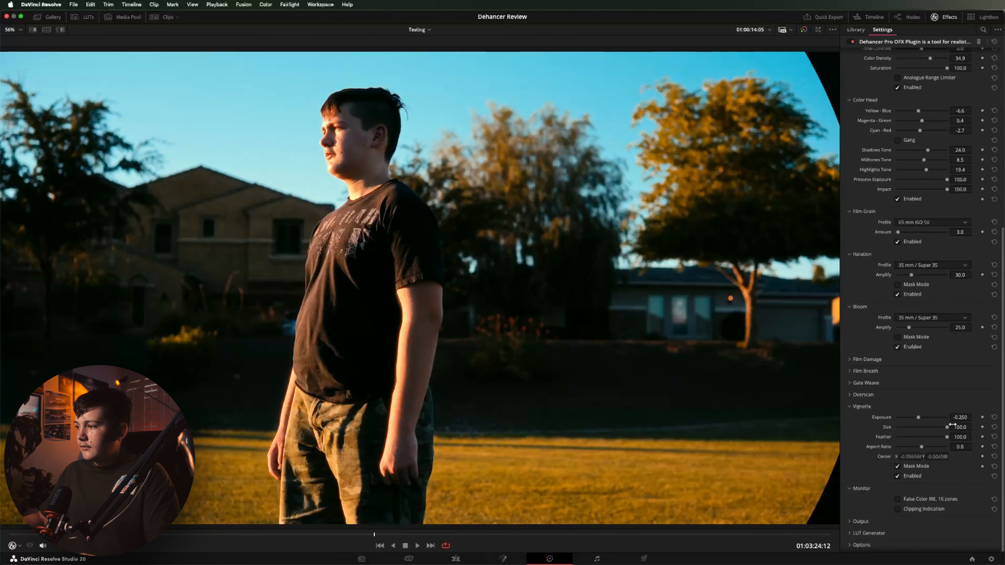
left_click_drag(948, 430, 946, 430)
left_click_drag(412, 292, 424, 291)
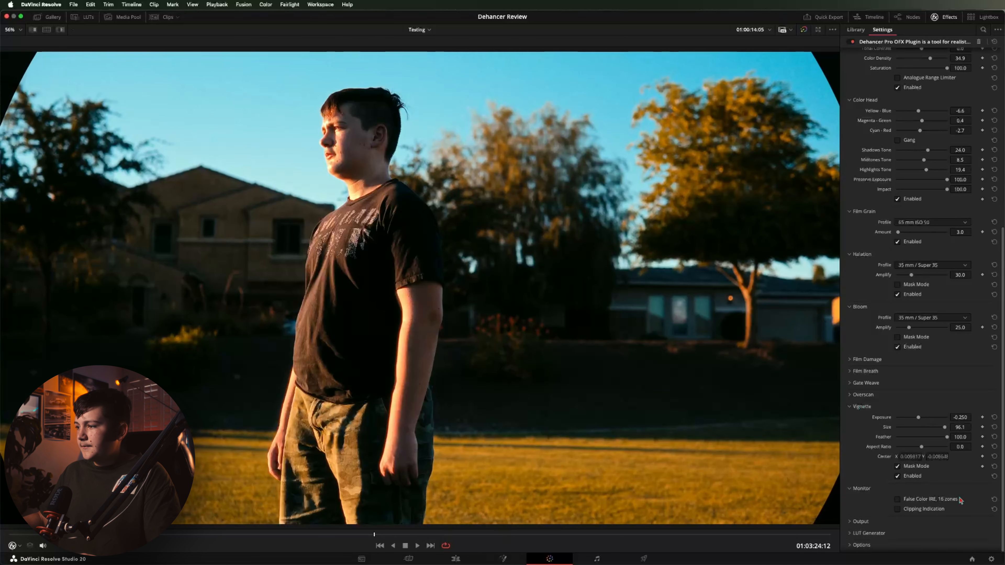
Turn off vignette Mask Mode after briefly previewing the mask
left_click(897, 467)
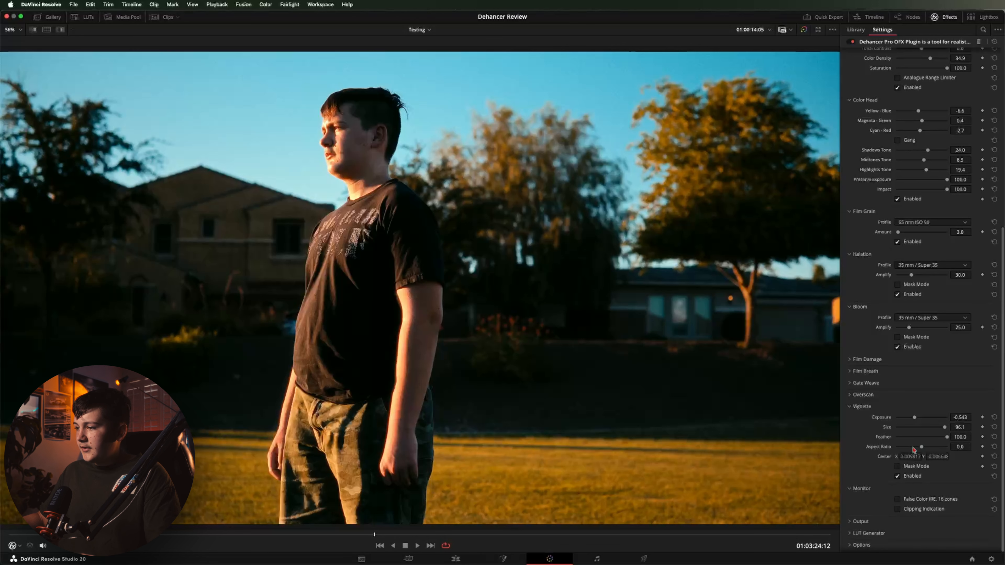
left_click(898, 467)
left_click(897, 467)
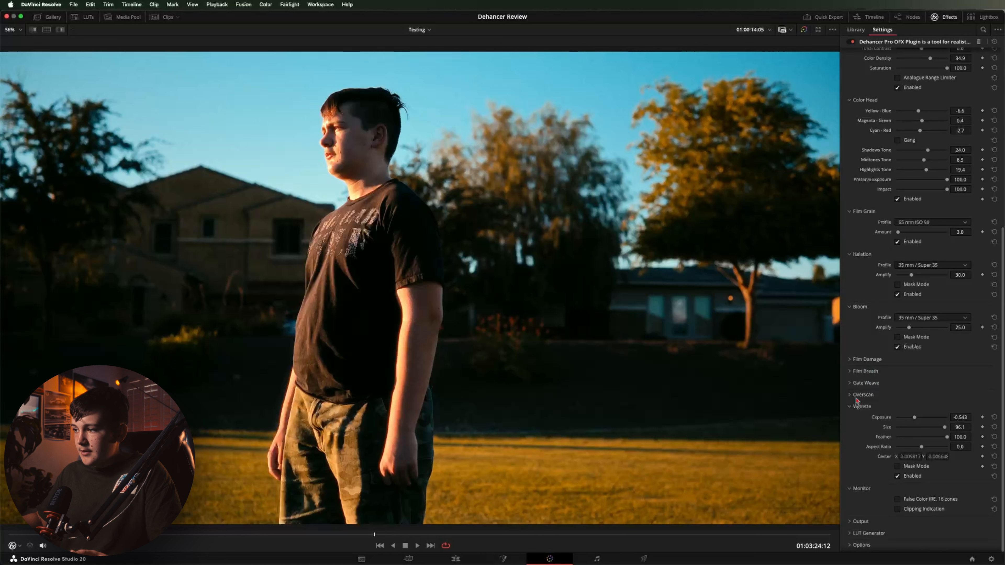
Try 8 mm / Super 8 film damage at Total Amount 50, then disable it and expand Film Breath
left_click(856, 361)
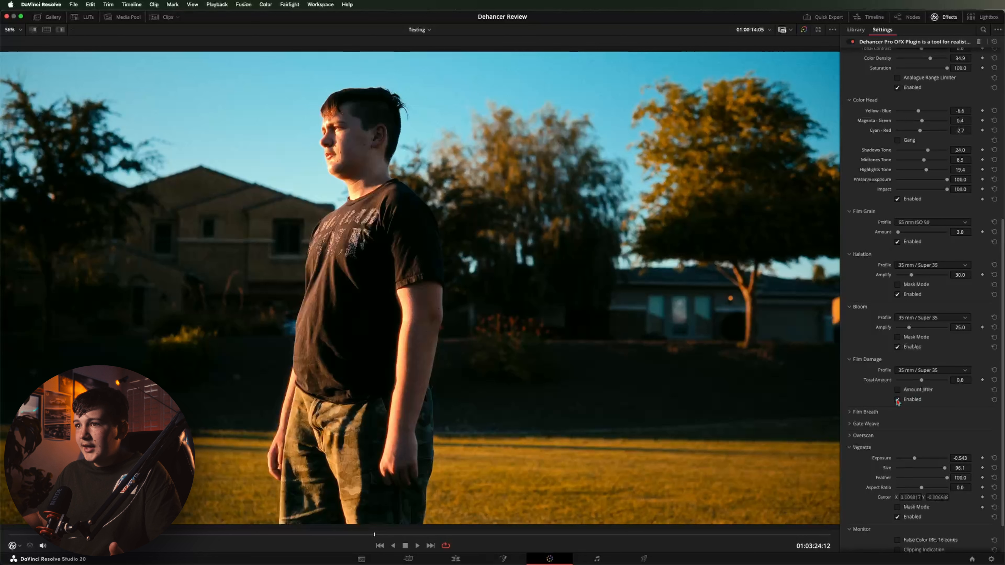
left_click(914, 370)
left_click(914, 387)
left_click_drag(921, 381, 984, 384)
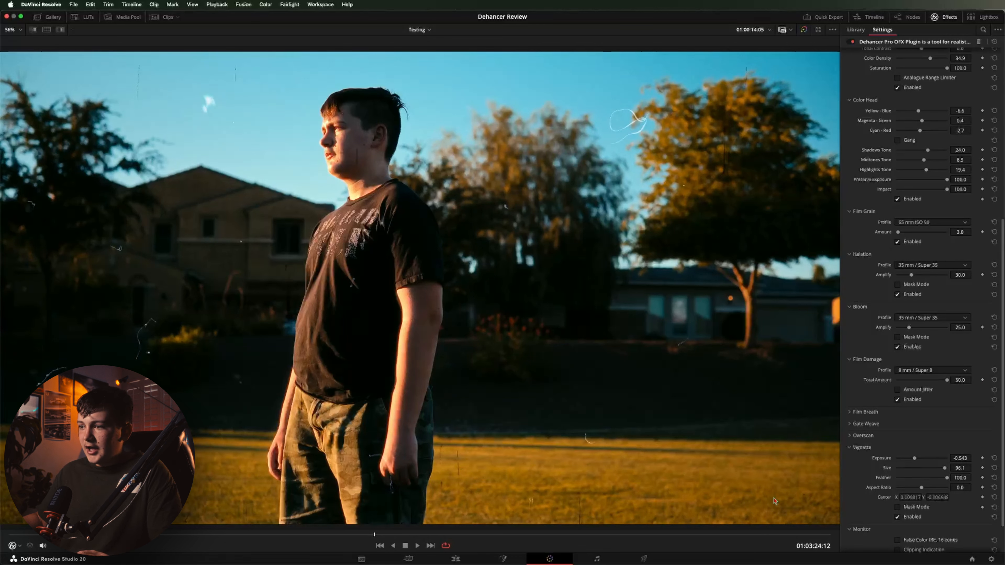
left_click(897, 399)
left_click(849, 412)
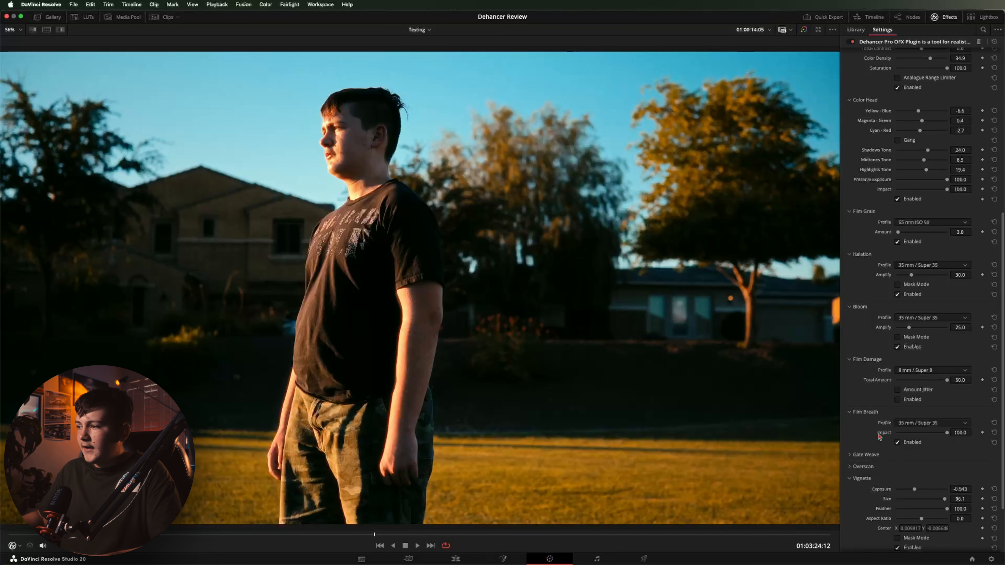
Set the Film Breath profile to 8 mm / Super 8 and preview the clip in playback
left_click(933, 425)
left_click(918, 443)
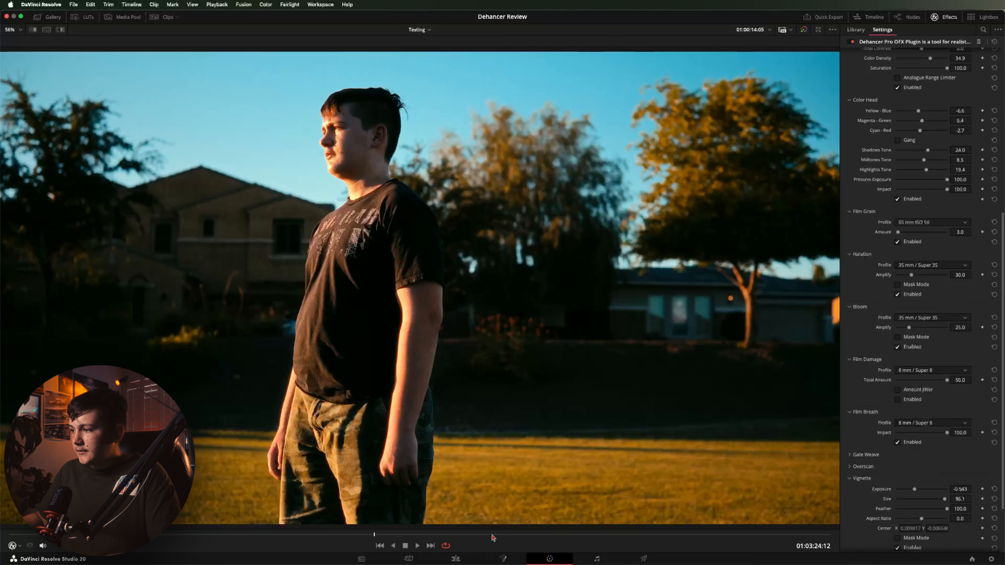
key("space")
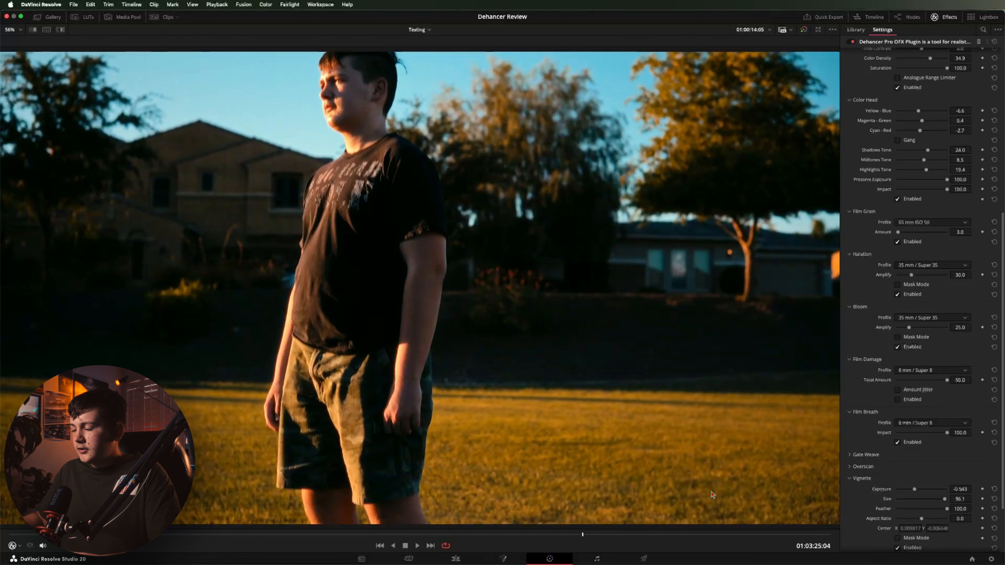
left_click_drag(566, 534, 345, 533)
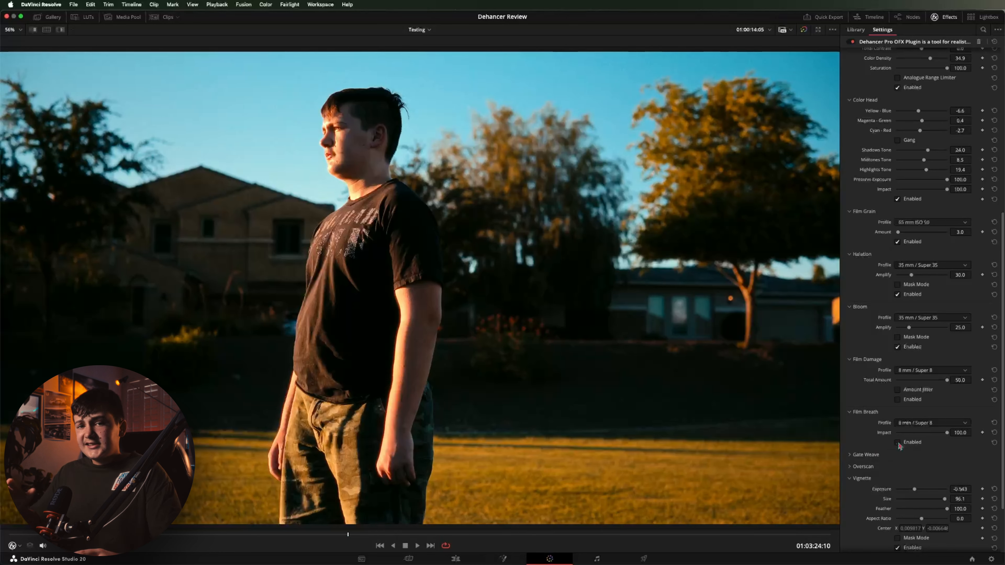
Enable 35 mm / Super 35 Gate Weave and play the clip back to check it
left_click(902, 455)
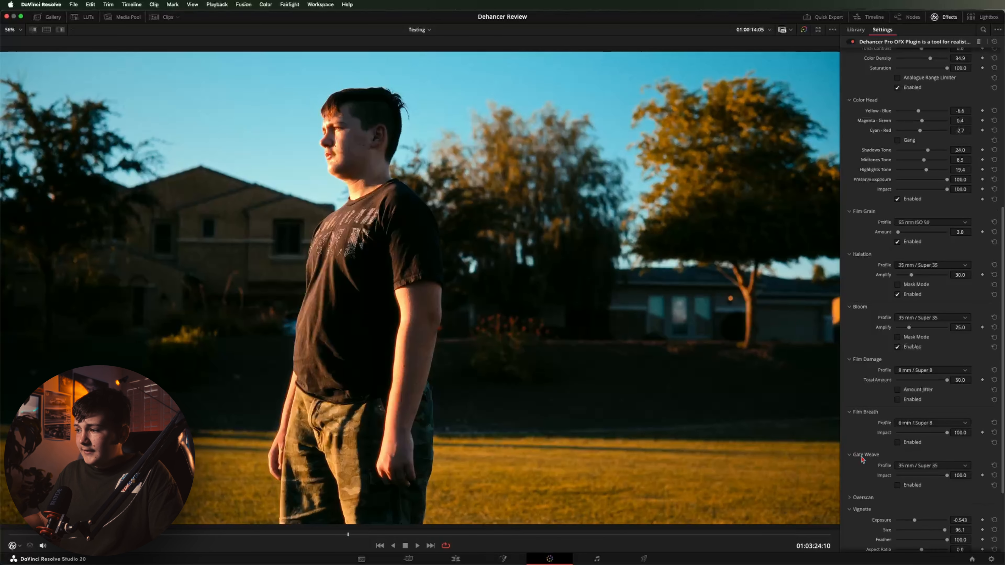
scroll(917, 427, "down", 4)
left_click(897, 401)
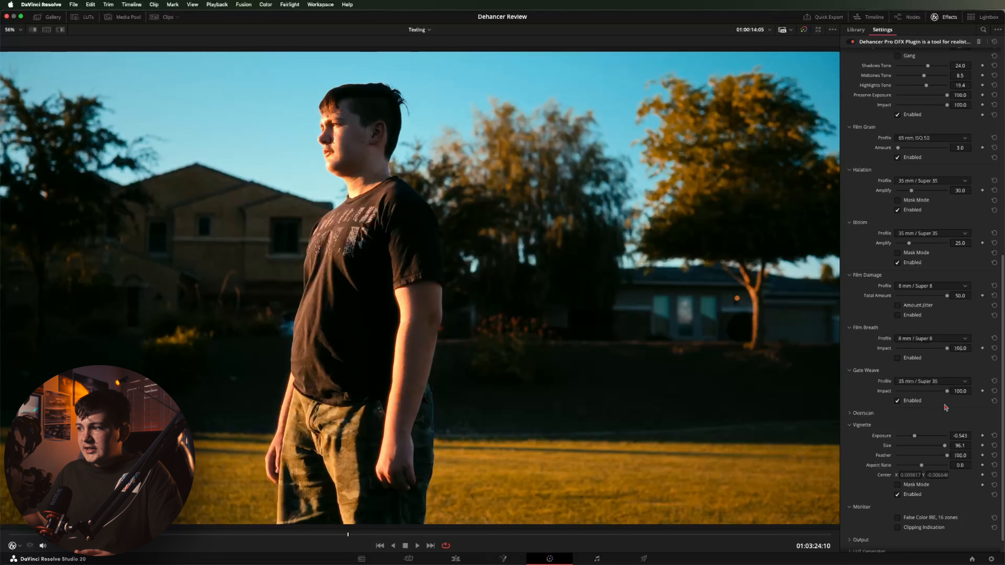
mouse_move(334, 558)
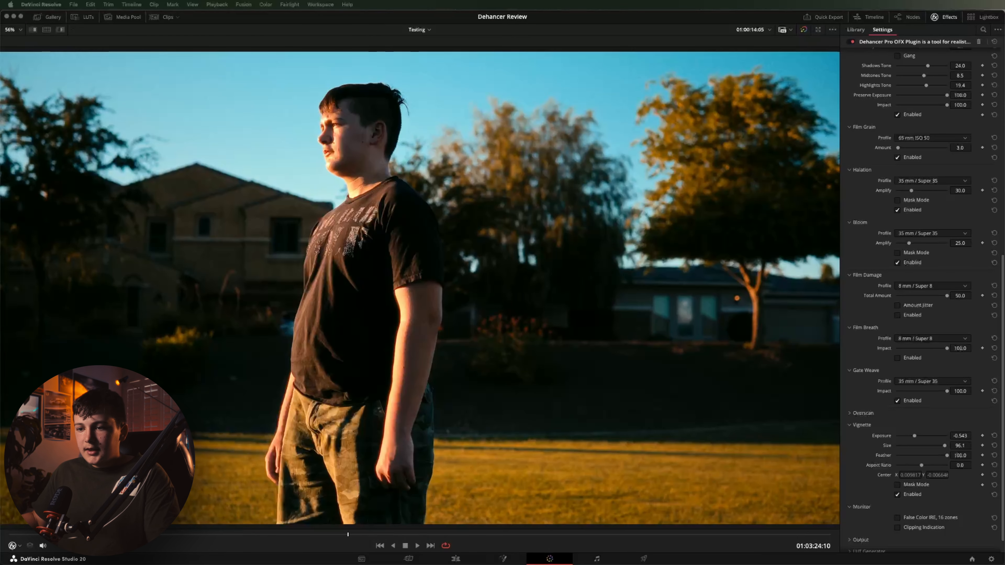
left_click(100, 534)
key("space")
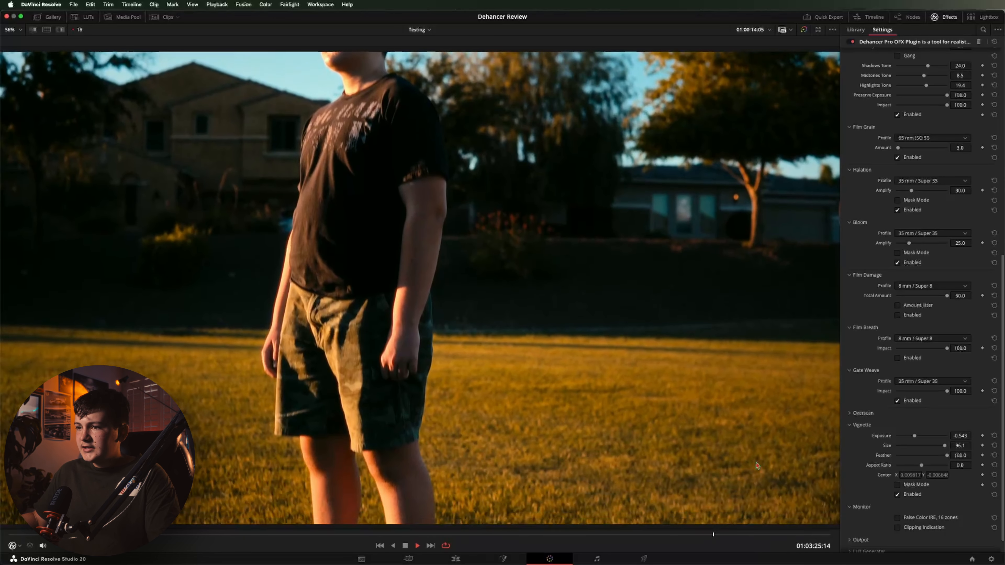
key("space")
left_click_drag(708, 535, 385, 531)
Enable Overscan to frame the shot in a perforated Super 35mm 1.37:1 film gate
left_click(853, 415)
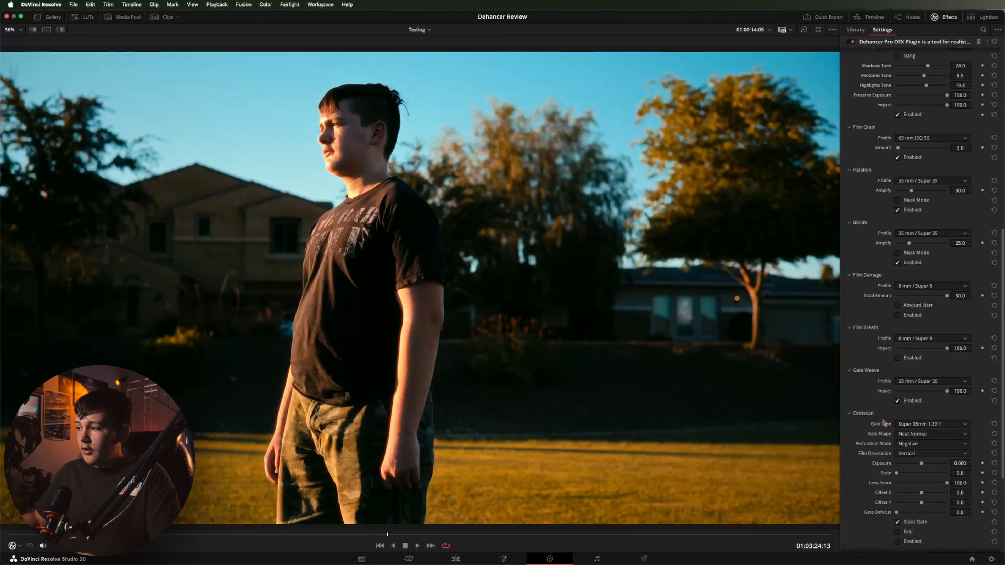
scroll(884, 423, "down", 3)
left_click(897, 470)
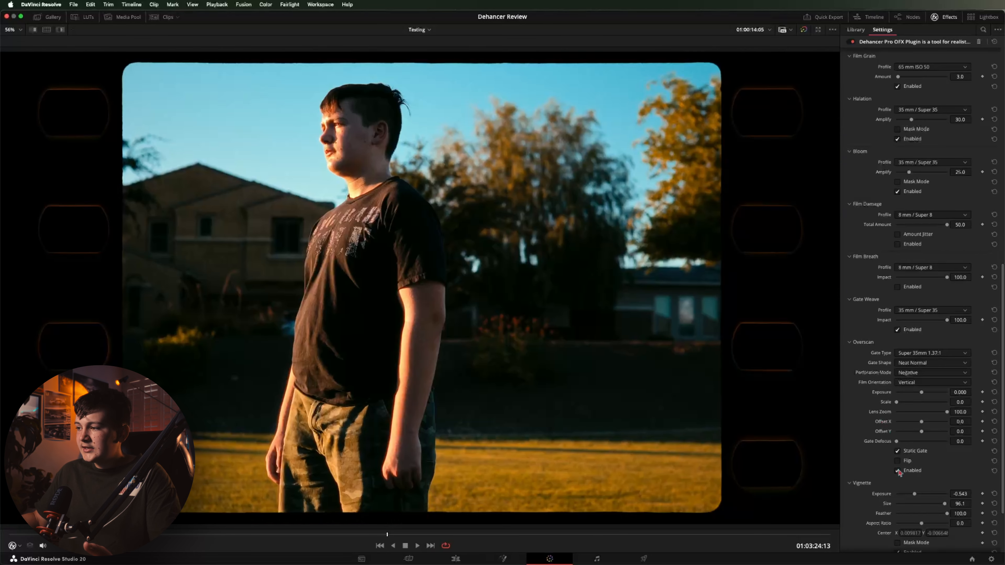